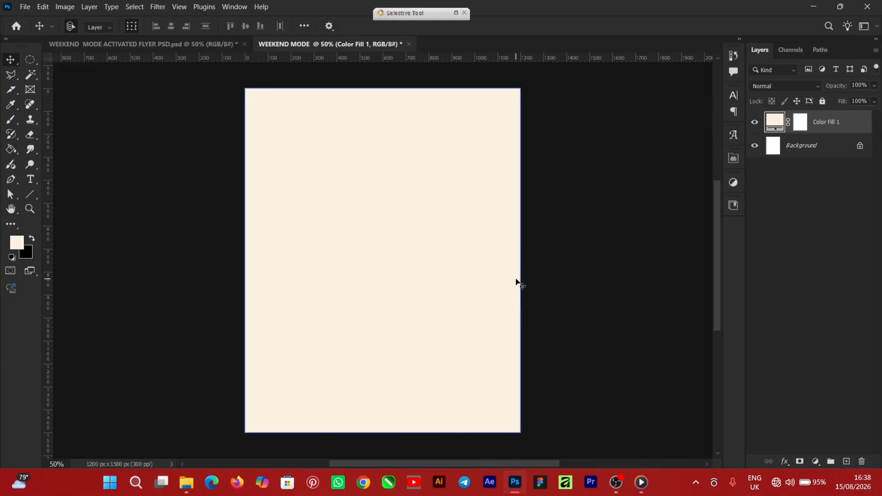
Step: Convert the Color Fill 1 layer to a smart object and apply 7% uniform, monochromatic Add Noise to it
click(157, 7)
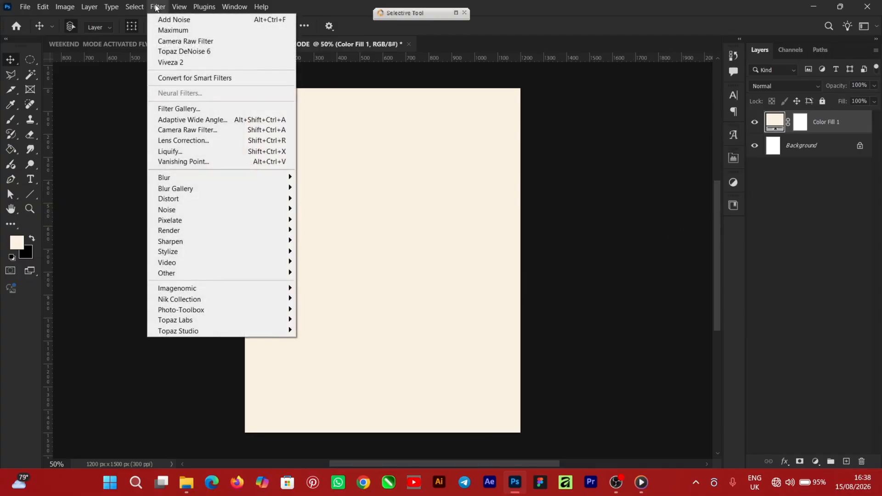
mouse_move(189, 214)
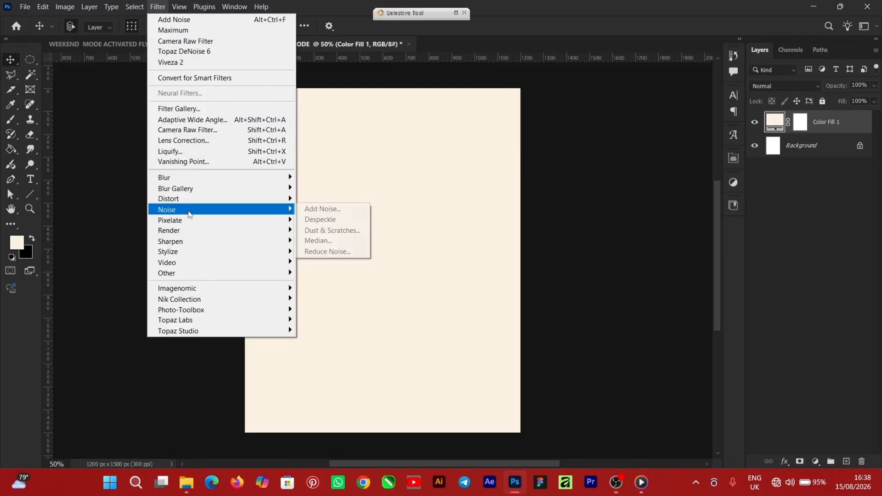
click(333, 211)
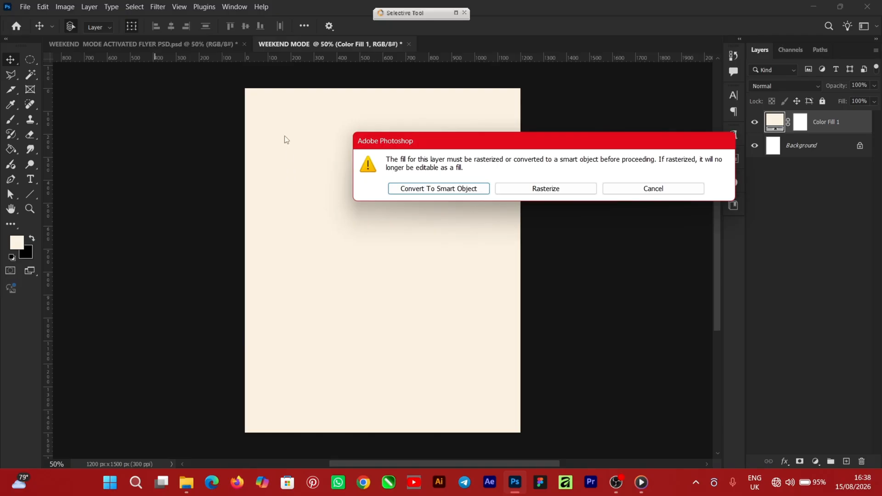
click(440, 189)
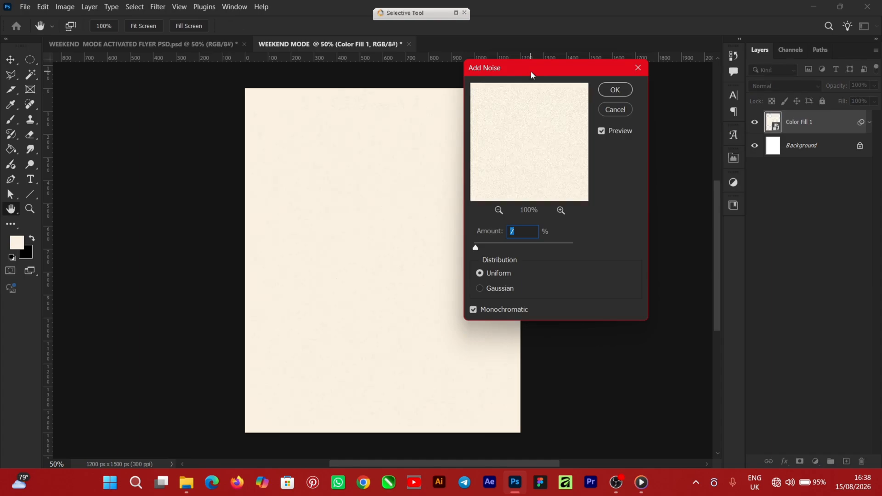
drag(531, 71, 623, 77)
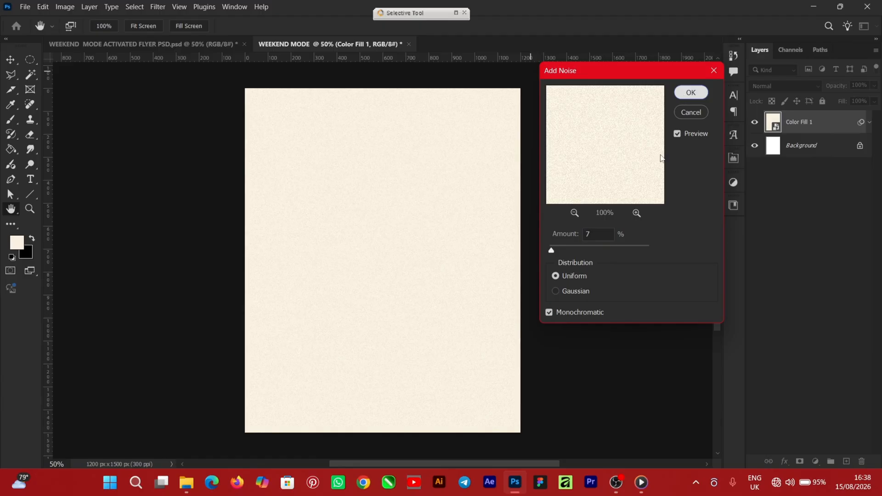
click(690, 92)
key(v)
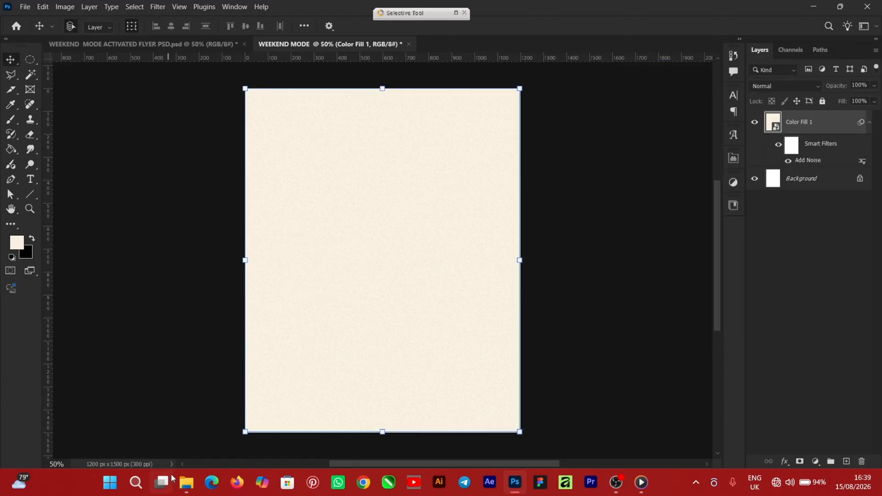
Step: Place the FLOOR BG image from the resources folder into the document, aligned to the canvas's bottom edge
click(186, 482)
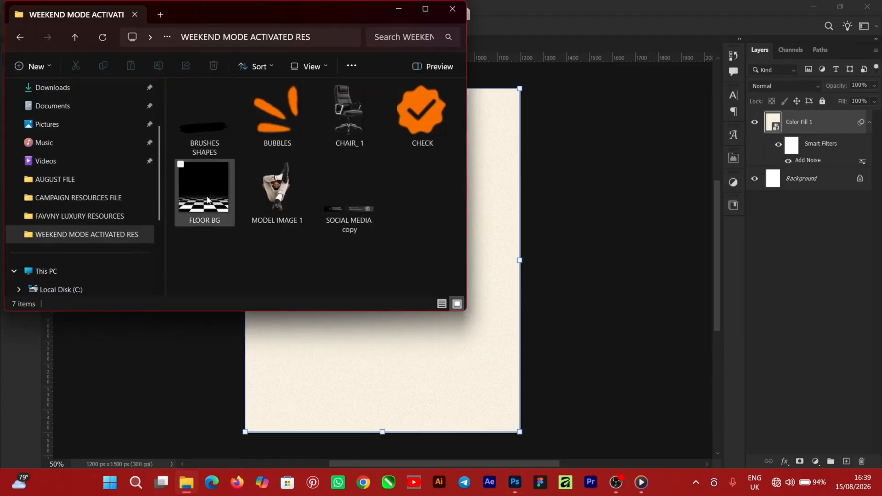
drag(201, 188, 524, 337)
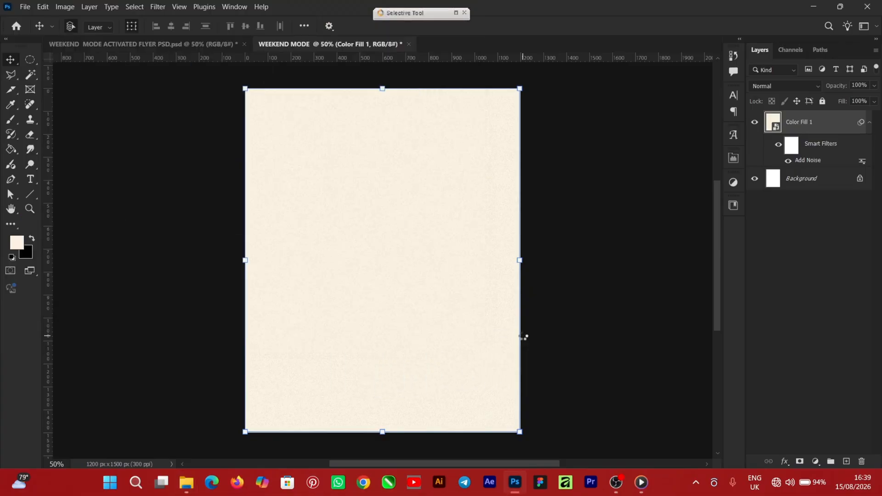
drag(385, 245, 389, 271)
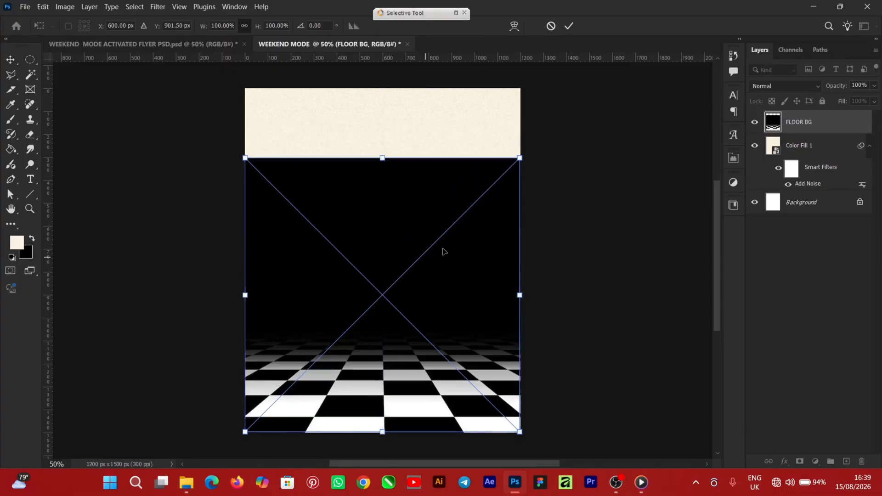
click(569, 28)
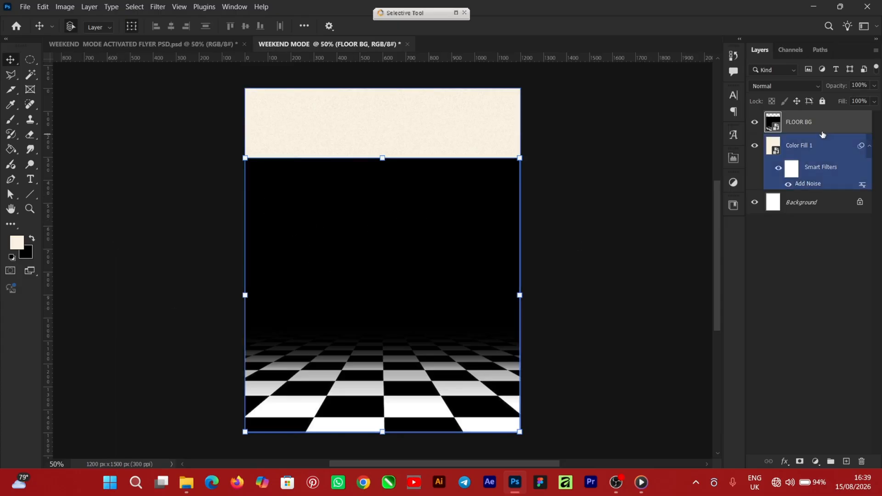
Step: Add a layer mask to the FLOOR BG layer and enlarge the black Brush to 800 px for masking
click(800, 462)
click(12, 120)
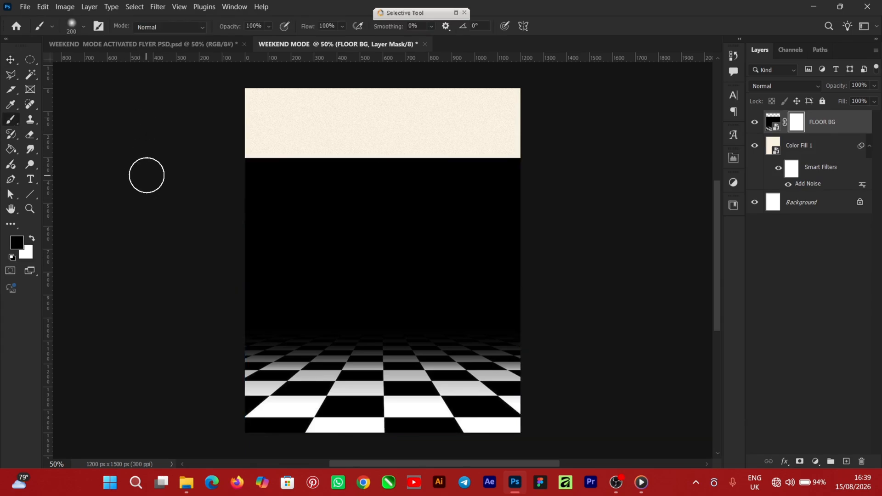
key(bracketright)
key(bracketright)
key(bracketright)
key(bracketright)
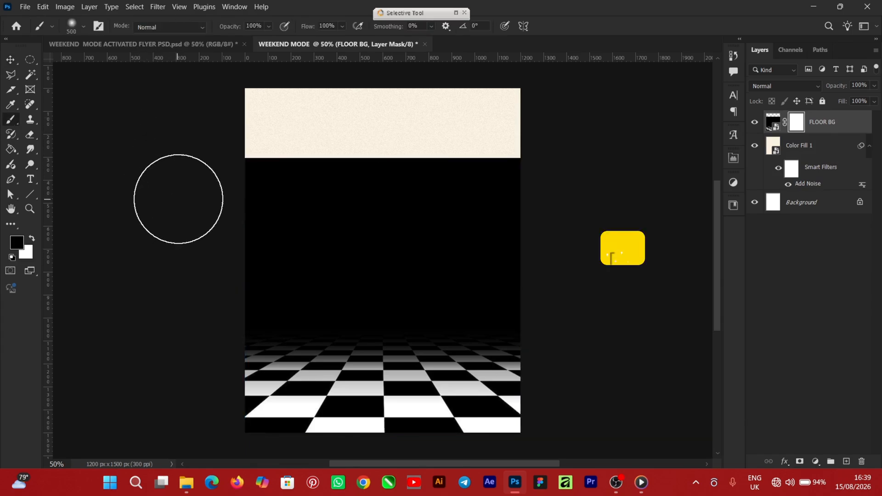
key(bracketright)
key(bracketright)
key(bracketright)
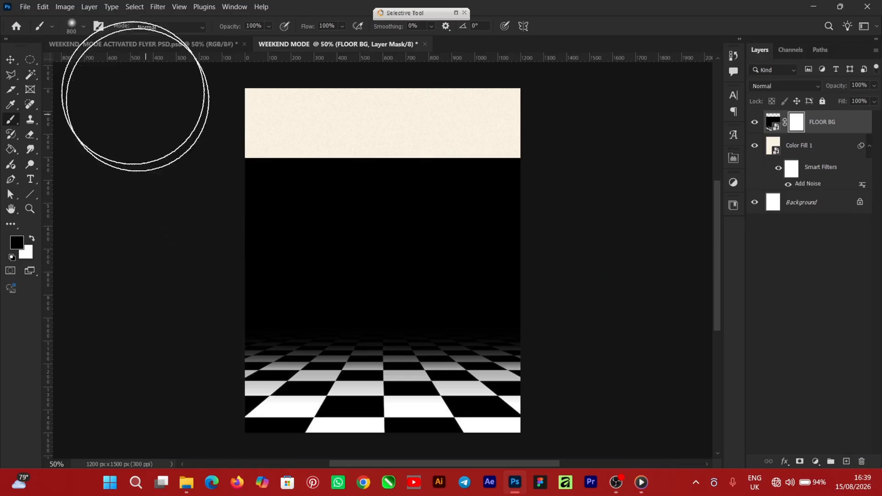
Step: Choose the Soft Round brush from General Brushes at 800 px with 0% hardness
click(83, 26)
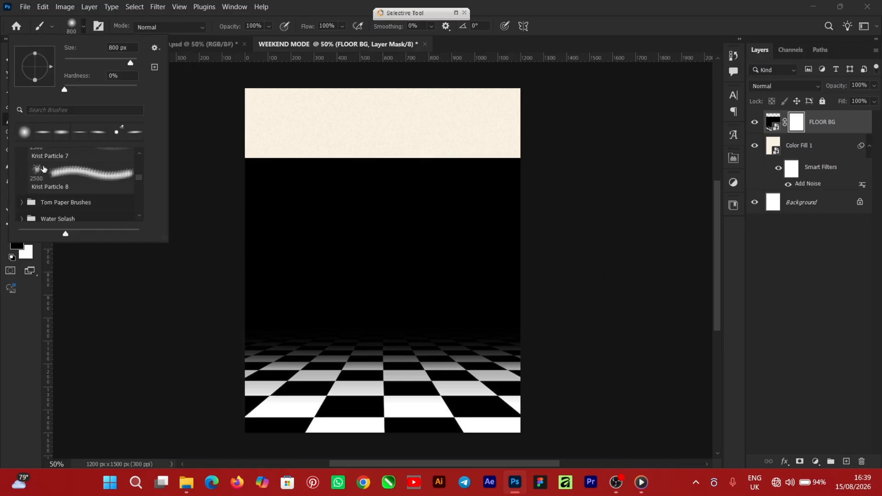
click(25, 132)
scroll(142, 175, up, 1)
drag(141, 179, 141, 156)
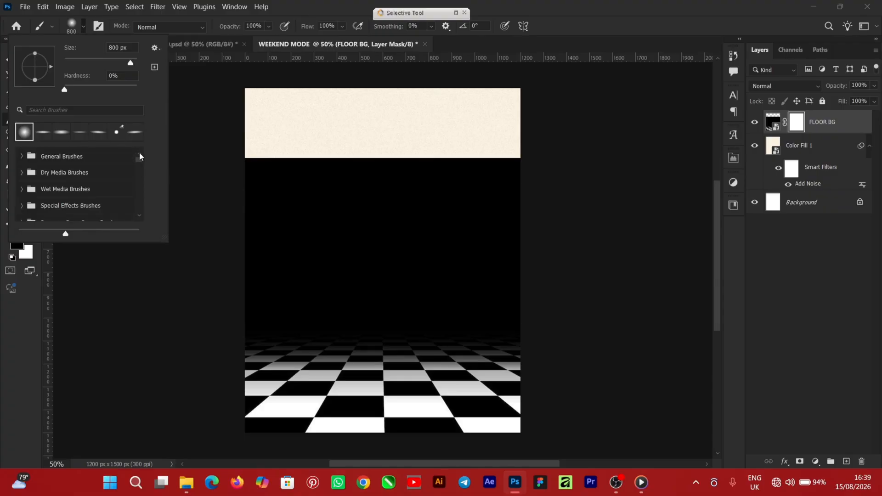
click(23, 156)
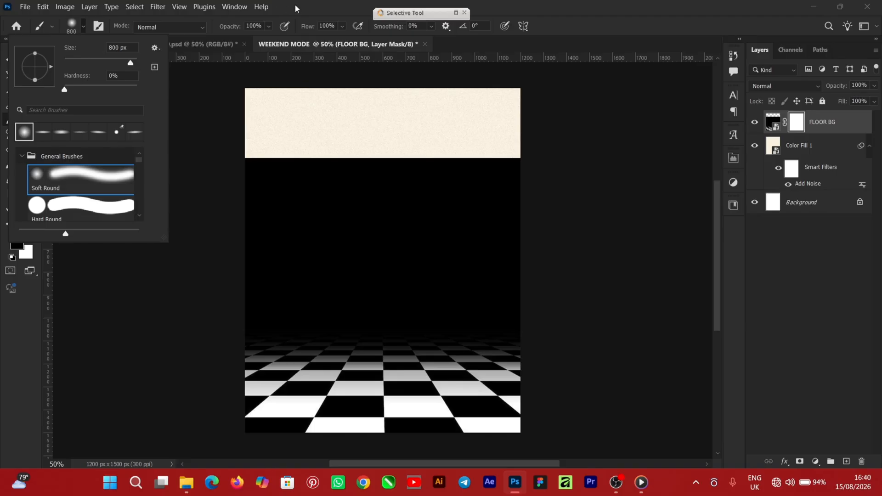
click(306, 67)
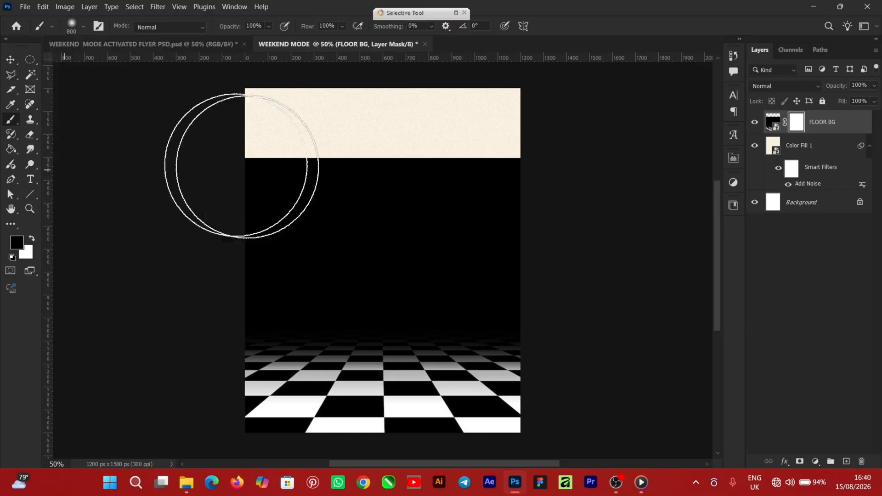
Step: Paint black on the FLOOR BG mask to hide the dark area above the checkered floor, fading its far edge softly
mouse_move(226, 162)
mouse_down()
mouse_move(499, 162)
mouse_move(237, 141)
mouse_move(191, 150)
mouse_move(405, 166)
mouse_move(229, 177)
mouse_move(547, 201)
mouse_move(300, 195)
mouse_move(509, 221)
mouse_move(259, 229)
mouse_move(545, 244)
mouse_move(232, 242)
mouse_move(520, 247)
mouse_move(217, 246)
mouse_move(390, 246)
mouse_move(500, 256)
mouse_move(368, 261)
mouse_move(503, 266)
mouse_move(216, 271)
mouse_move(466, 277)
mouse_move(552, 290)
mouse_move(248, 268)
mouse_up()
key(v)
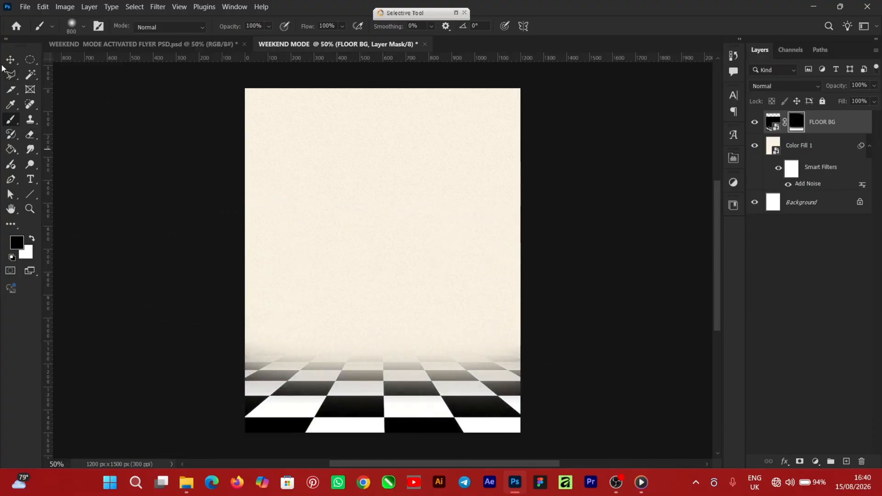
click(591, 299)
Step: Scale the FLOOR BG layer up proportionally to about 140% with Free Transform, extending it past the canvas sides
click(420, 374)
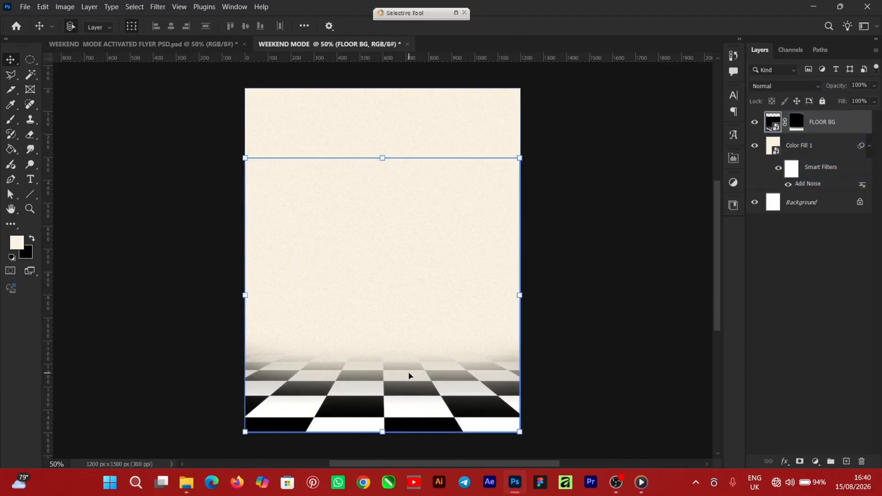
key(ctrl+t)
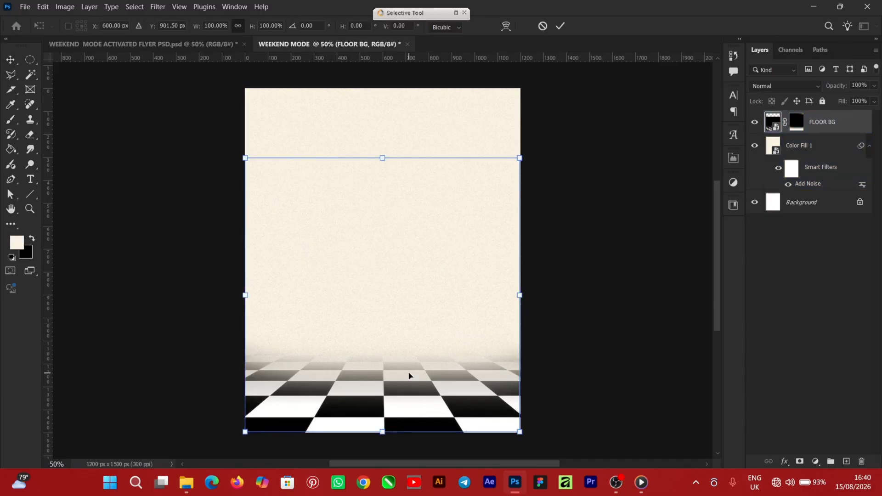
drag(246, 158, 196, 110)
drag(524, 115, 581, 51)
drag(718, 218, 714, 220)
key(ctrl+minus)
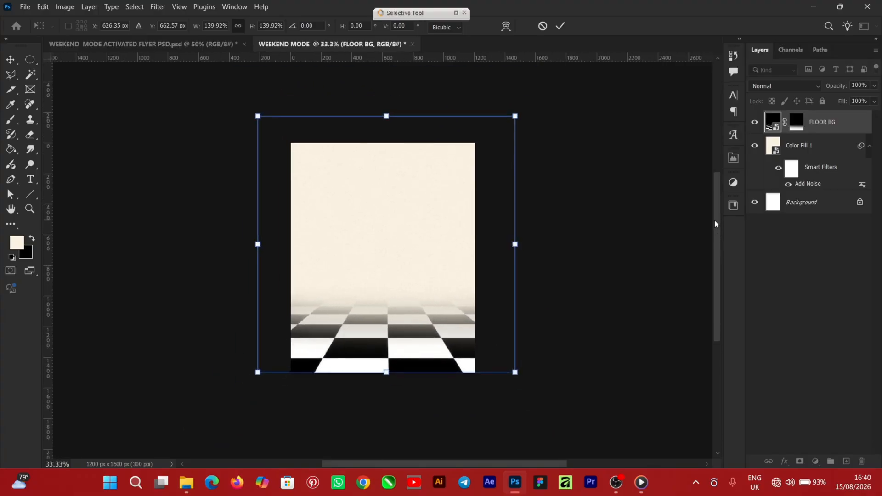
Step: Enlarge the floor further to beyond 183%, extending it below the canvas's bottom edge, and apply the transform
drag(255, 113, 235, 91)
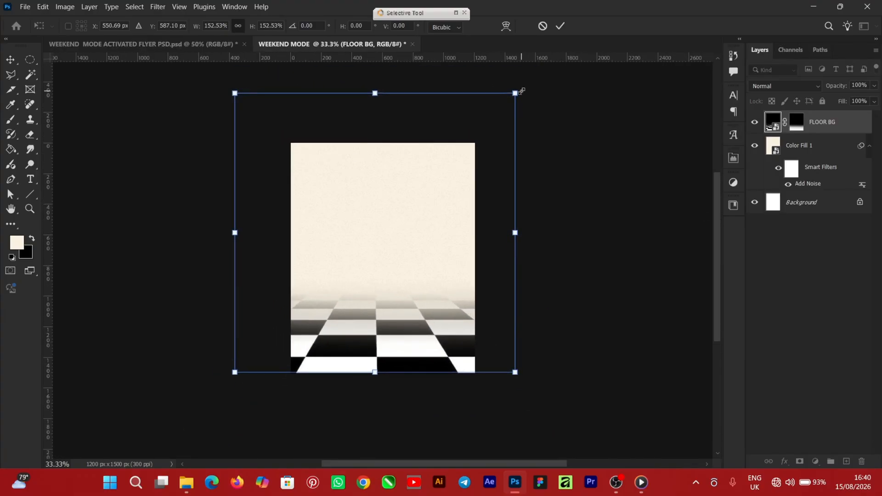
drag(519, 89, 544, 62)
drag(389, 370, 394, 394)
scroll(390, 111, up, 2)
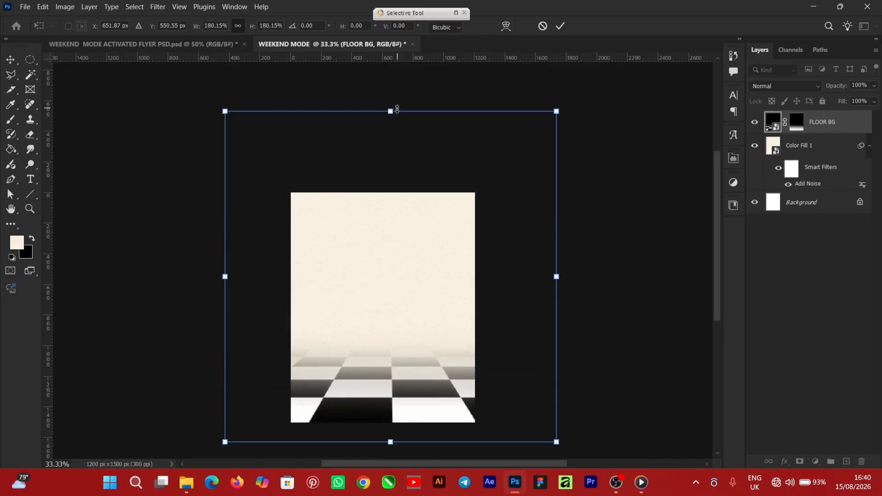
drag(391, 112, 391, 105)
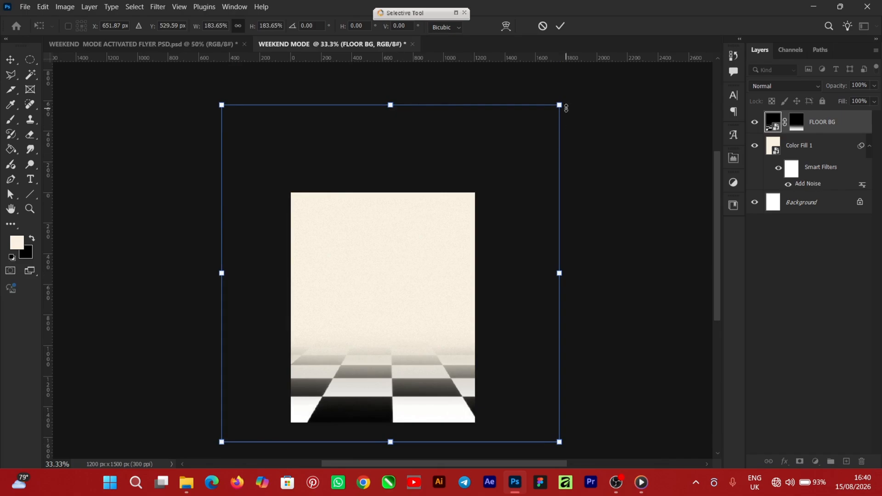
drag(566, 107, 566, 99)
click(560, 25)
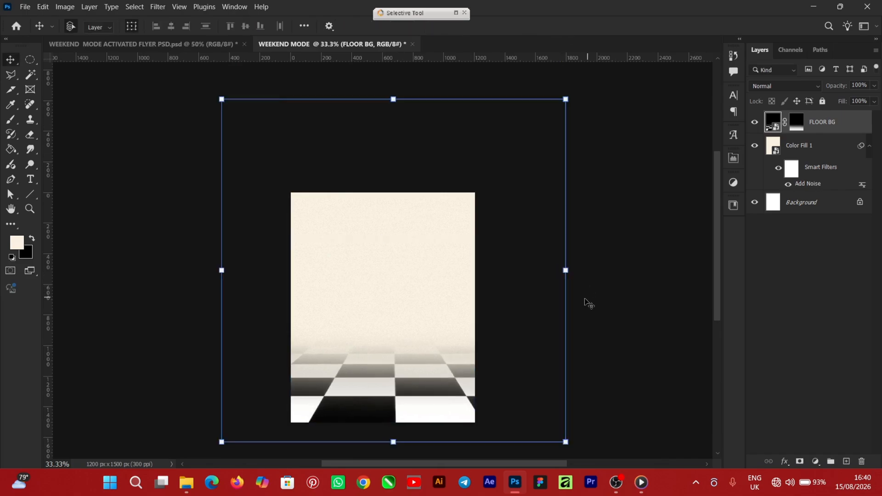
Step: Apply a Perspective transform to the FLOOR BG layer, widening its bottom edge to about 114% width
key(ctrl+plus)
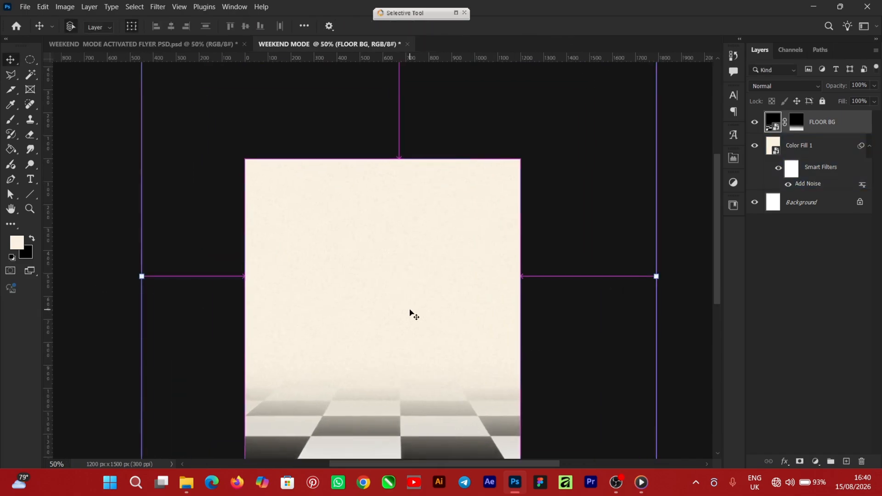
drag(715, 189, 718, 217)
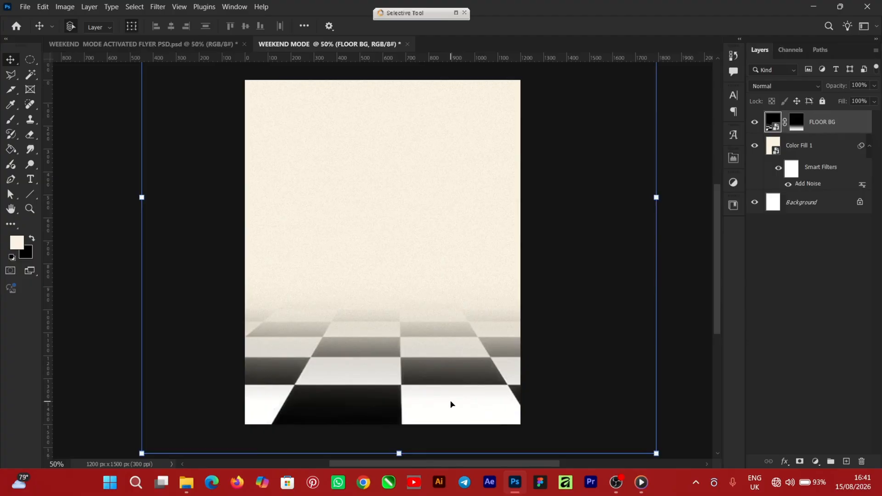
key(ctrl+minus)
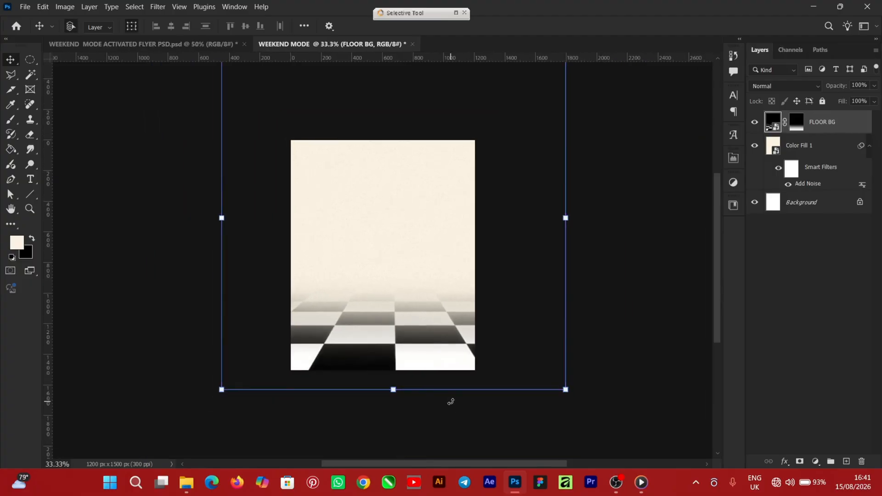
key(ctrl+t)
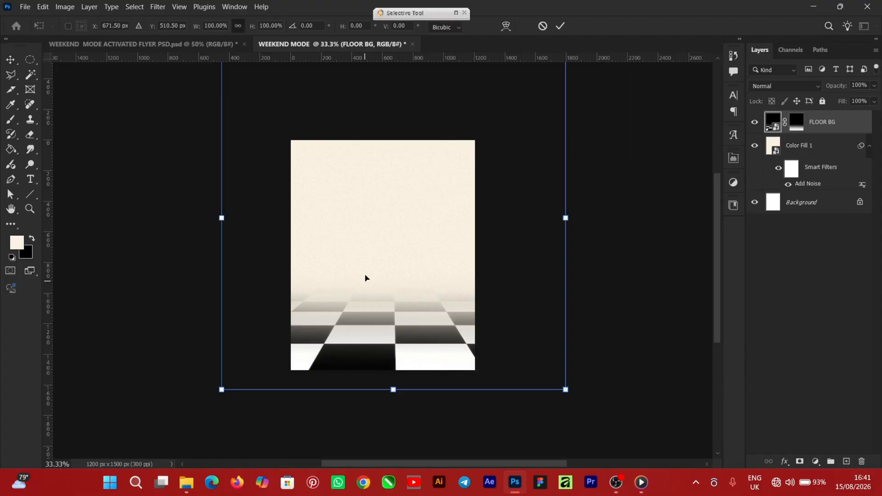
right_click(365, 258)
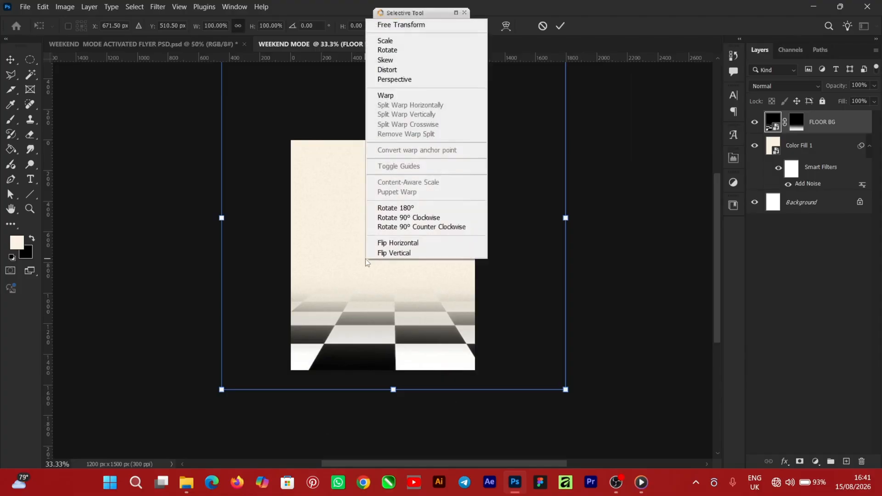
click(410, 81)
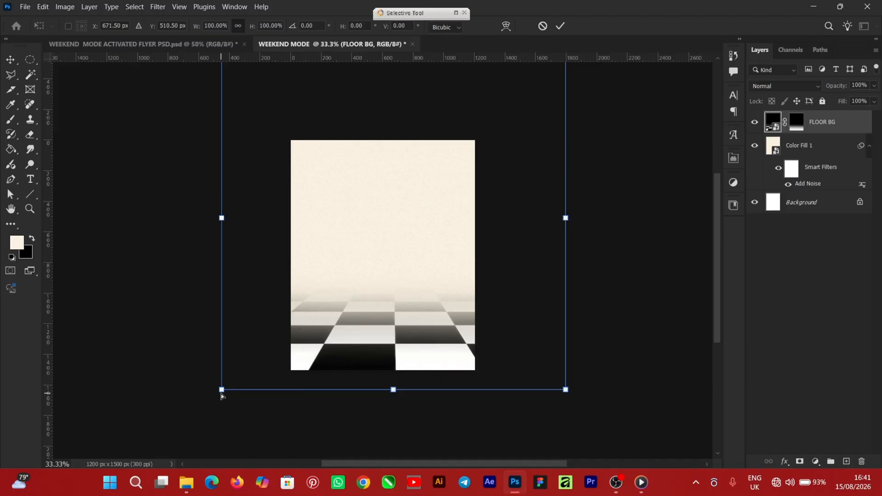
drag(222, 391, 214, 401)
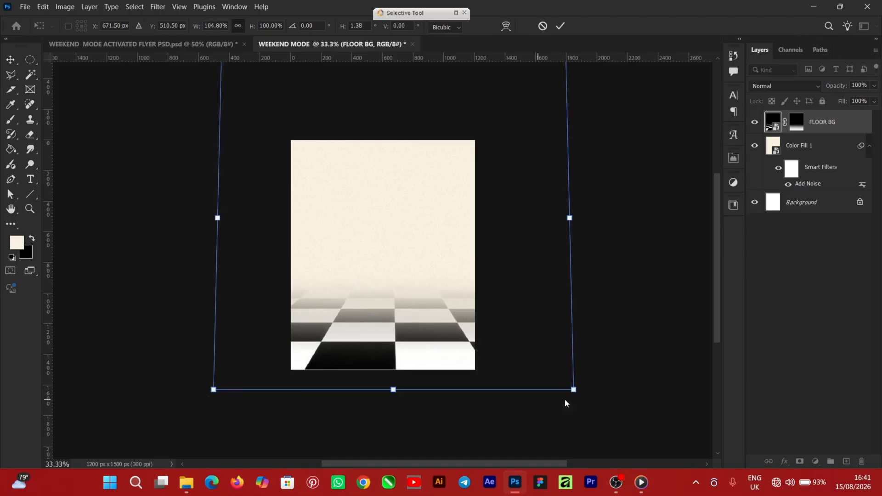
drag(573, 390, 589, 395)
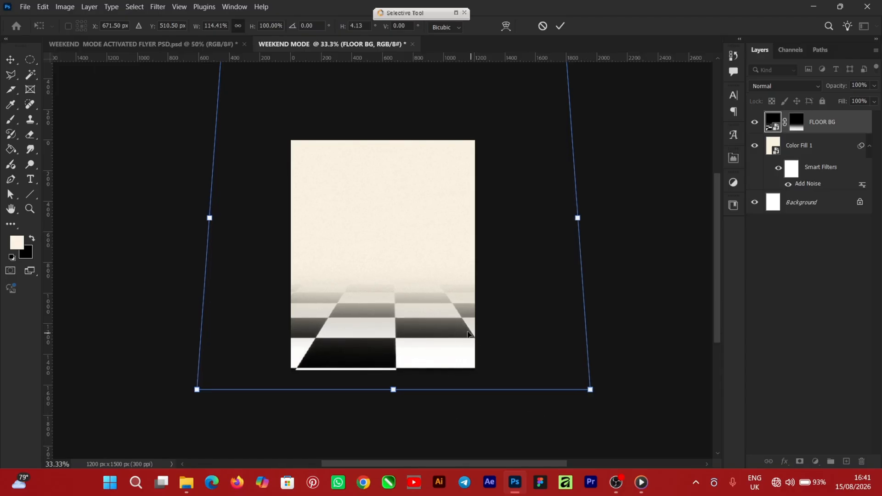
Step: Distort the FLOOR BG layer by pulling its bottom edge slightly downward, and apply the transform
right_click(393, 230)
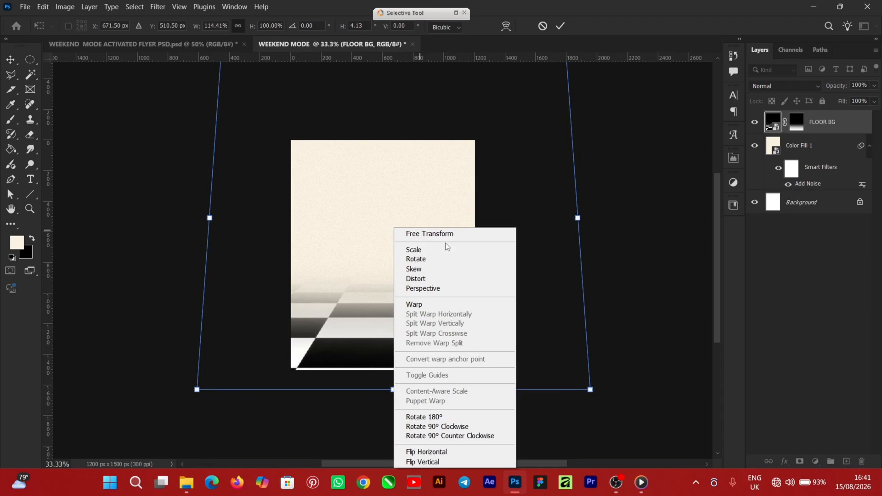
click(432, 278)
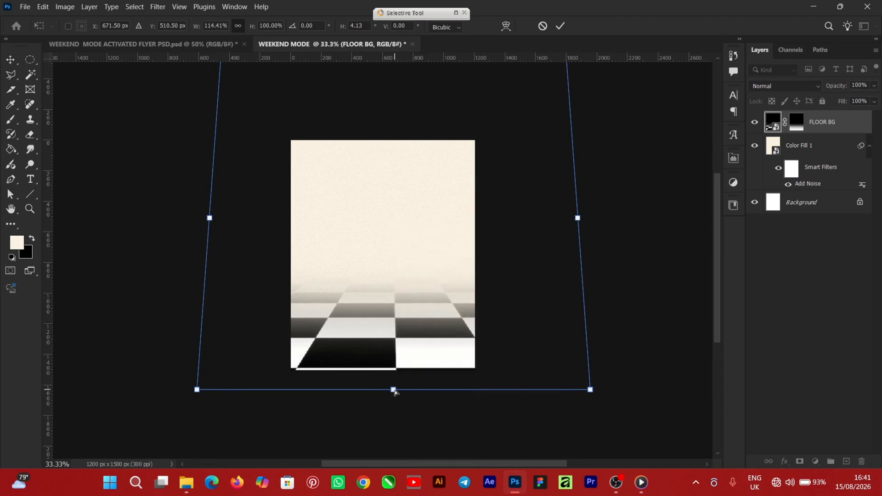
drag(395, 389, 396, 395)
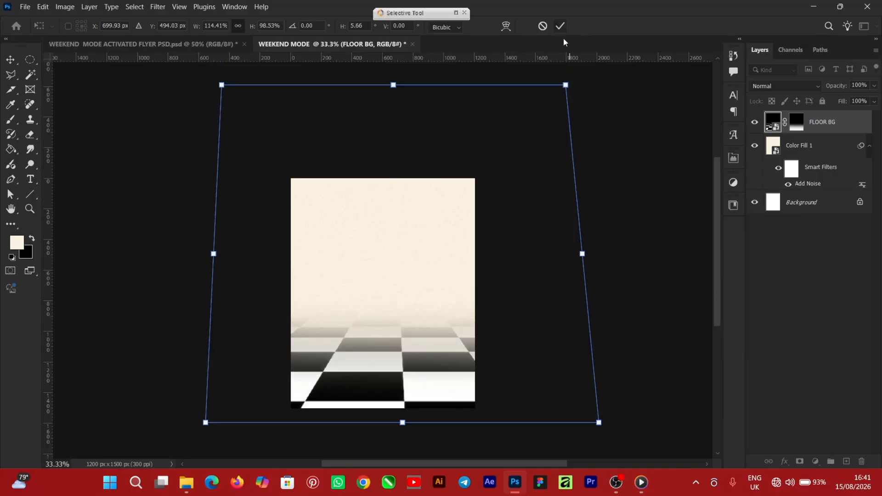
click(561, 27)
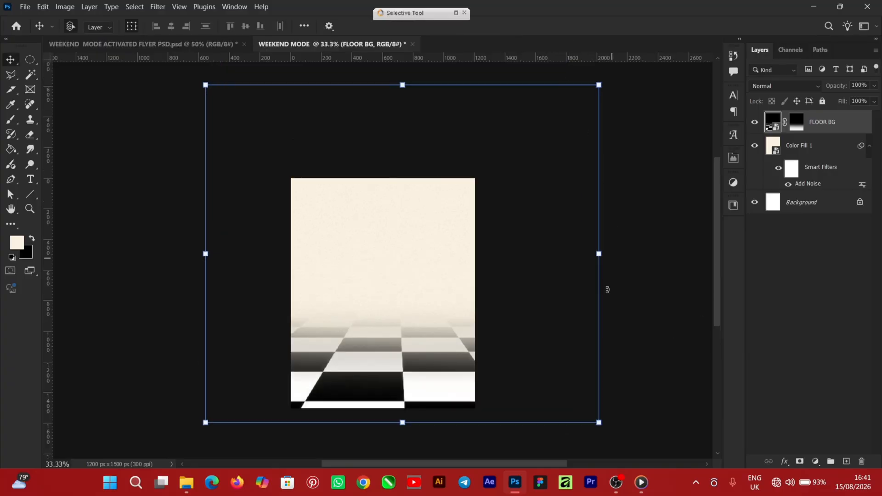
Step: Add a layer mask to Color Fill 1 and paint black on it across the checkered floor with a soft 600 px brush
key(ctrl+plus)
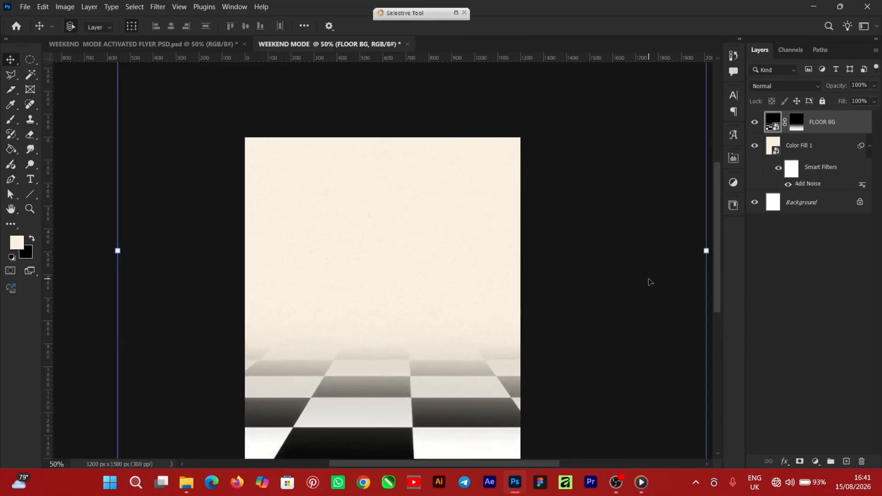
drag(716, 196, 715, 214)
click(799, 145)
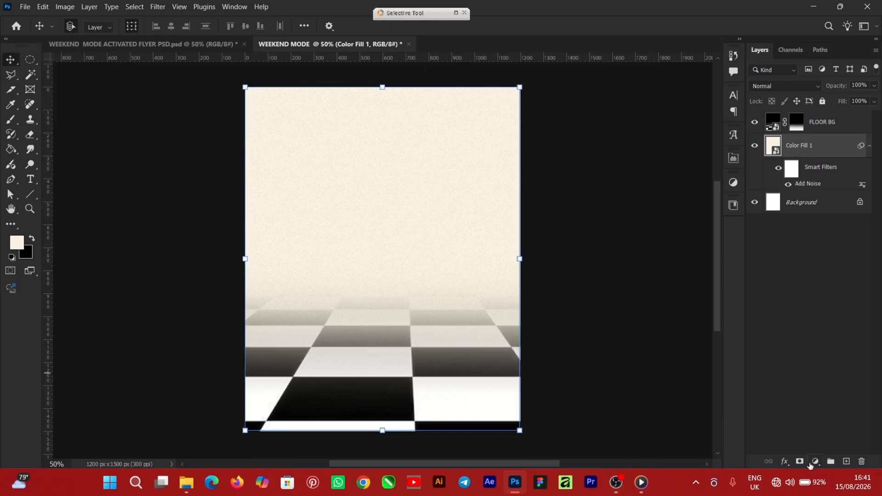
click(801, 461)
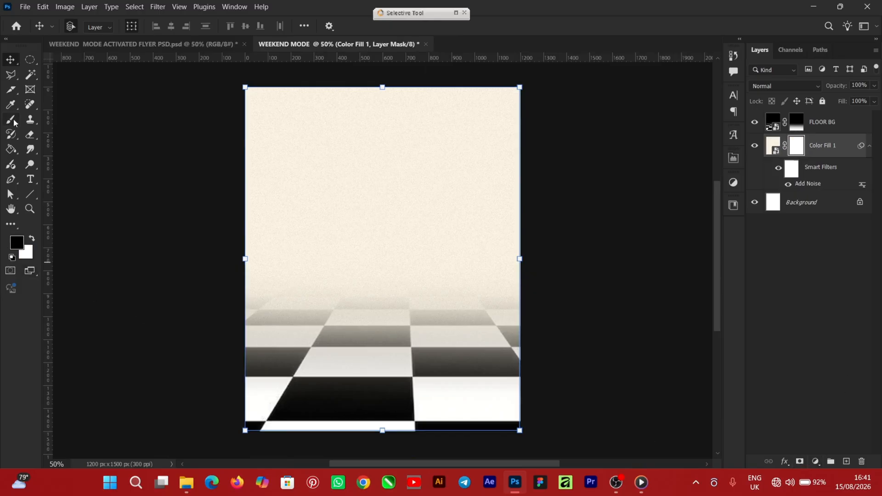
key(b)
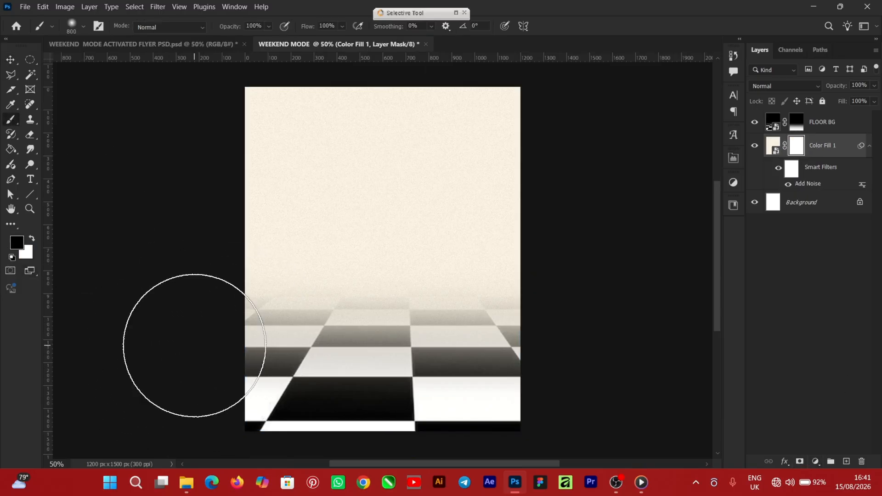
key(bracketleft)
key(bracketleft)
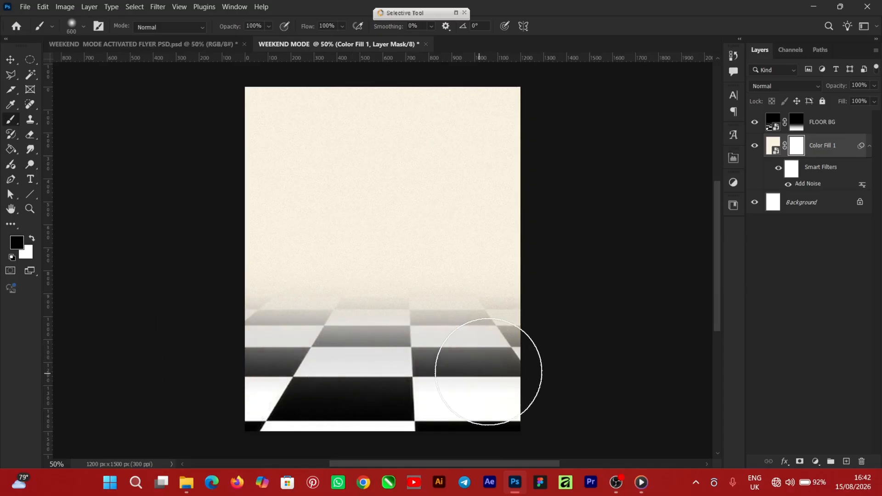
mouse_move(533, 361)
mouse_down()
mouse_move(319, 378)
mouse_move(69, 296)
mouse_up()
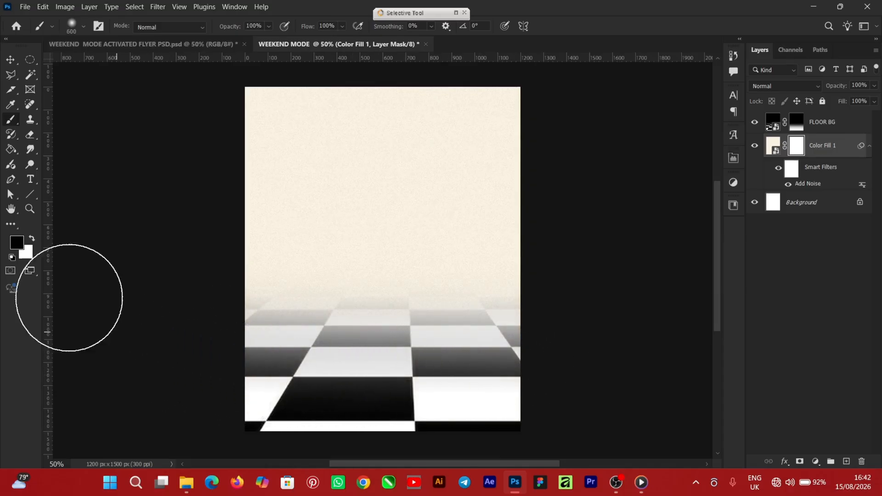
click(14, 64)
Step: Add a Brightness/Contrast adjustment clipped to FLOOR BG, with brightness 24 and slightly raised contrast
click(804, 131)
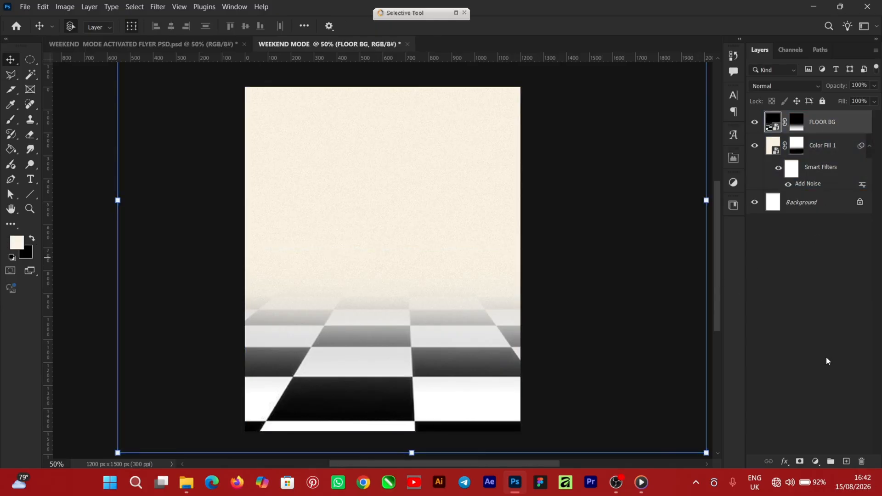
click(816, 462)
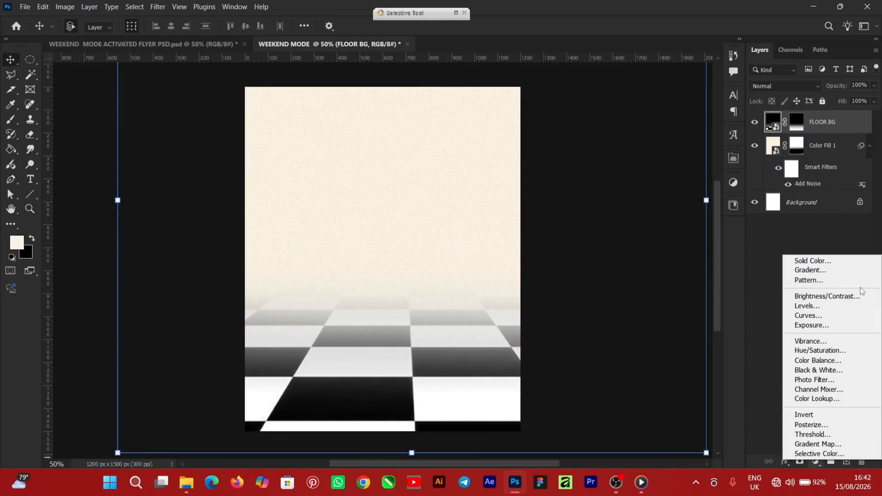
click(826, 296)
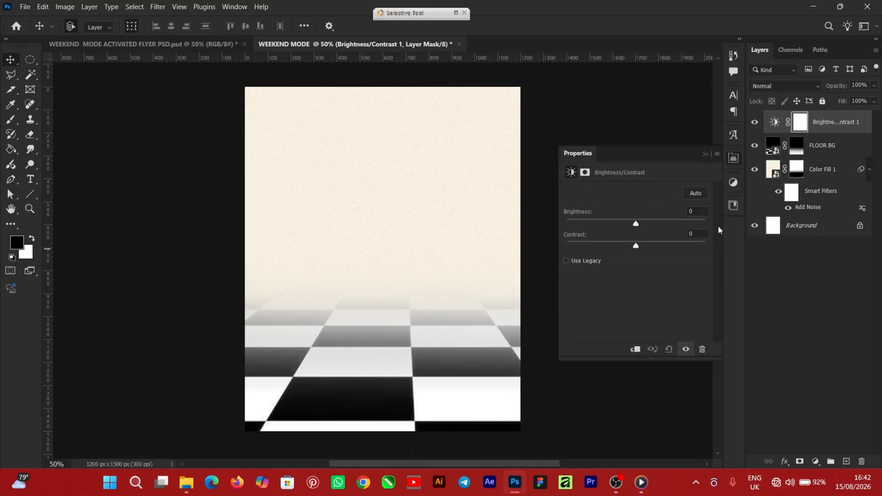
click(636, 350)
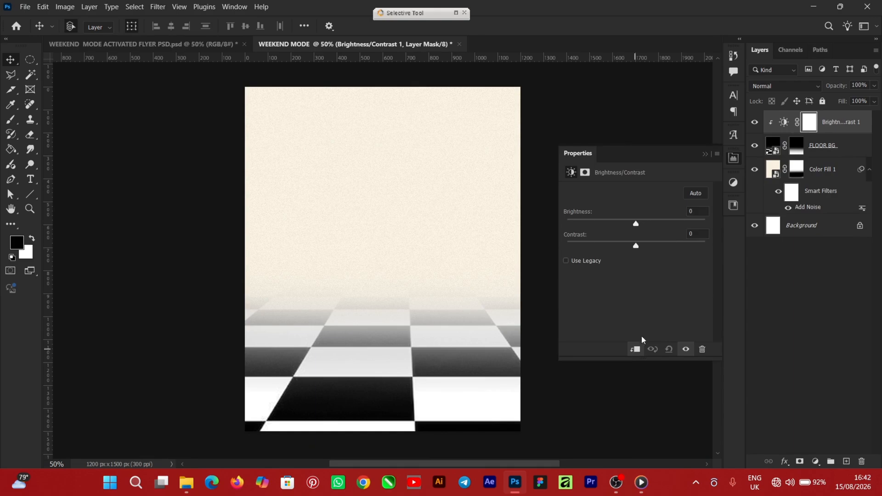
drag(639, 225, 645, 227)
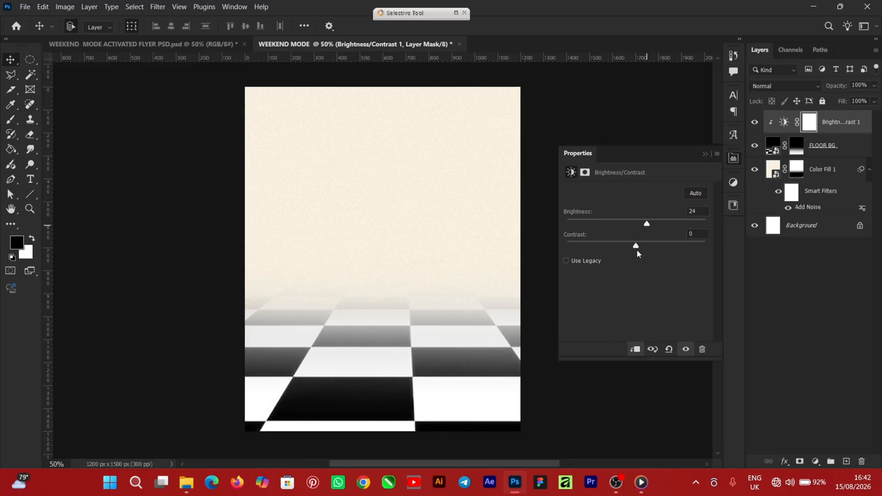
drag(637, 248, 643, 248)
click(705, 155)
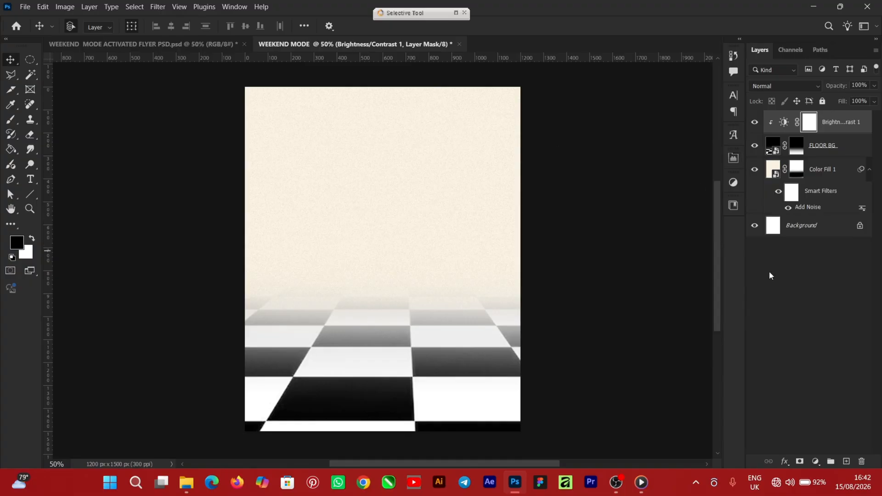
Step: Paint black on the Color Fill 1 mask with a soft 700 px brush, creating a white glow in the upper middle of the background
click(799, 169)
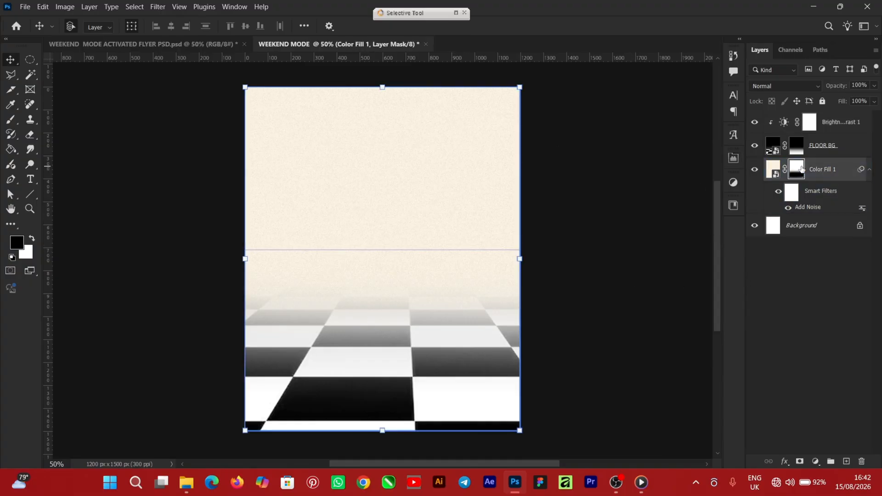
click(18, 120)
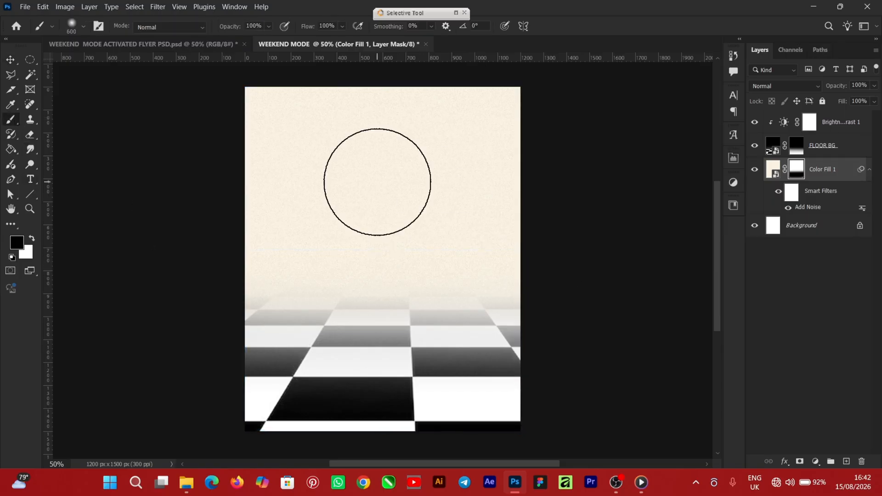
key(bracketright)
mouse_move(355, 177)
mouse_down()
mouse_move(374, 169)
mouse_move(407, 181)
mouse_move(419, 172)
mouse_move(347, 172)
mouse_move(428, 183)
mouse_up()
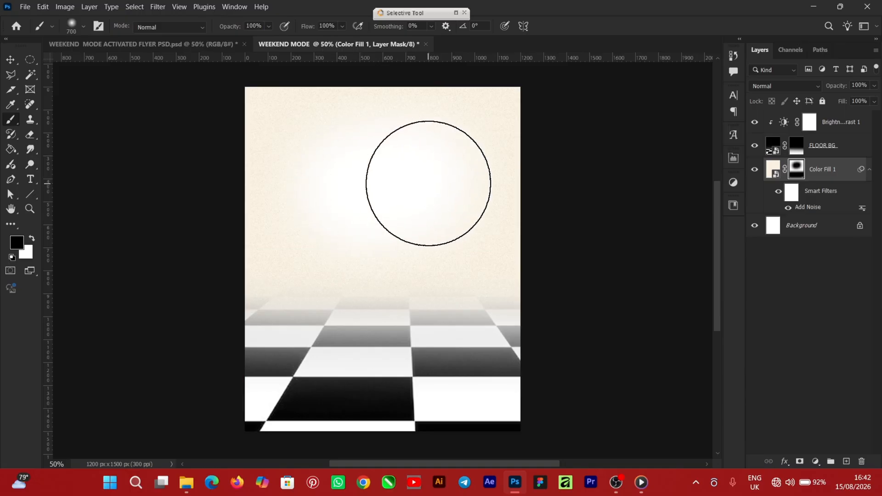
click(6, 59)
click(582, 326)
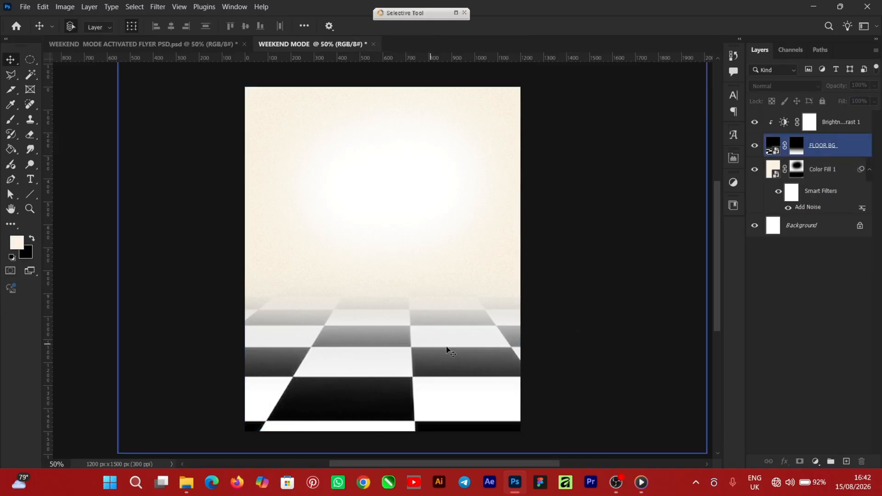
Step: Enlarge the FLOOR BG layer slightly so the partial bottom row of tiles falls outside the canvas
click(809, 263)
drag(718, 240, 717, 235)
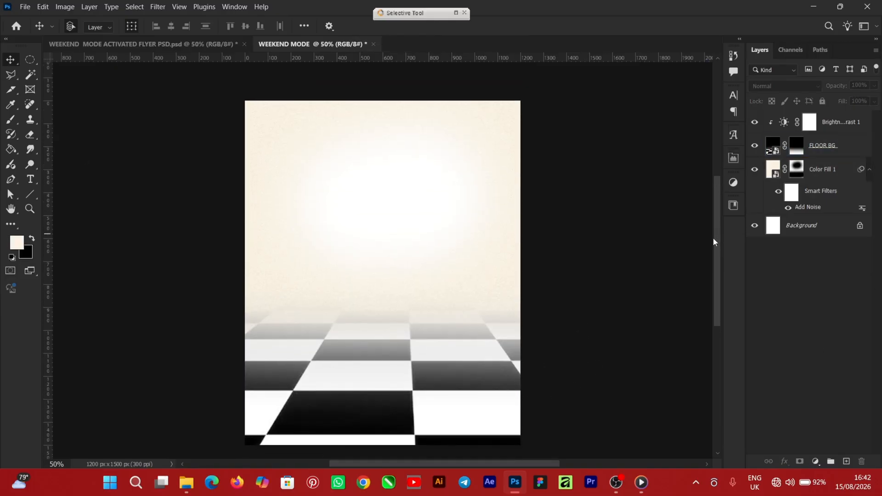
click(154, 323)
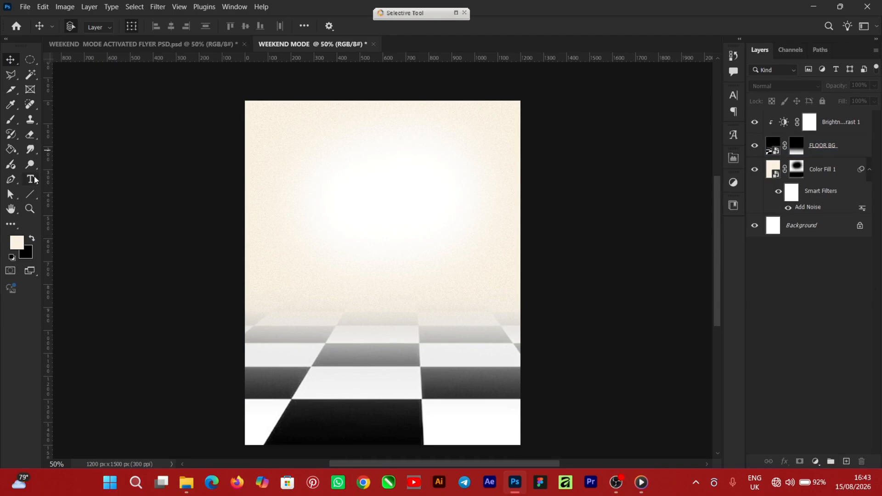
Step: Swap the foreground colour to black and add the text "Weekend" over the upper part of the flyer
click(31, 238)
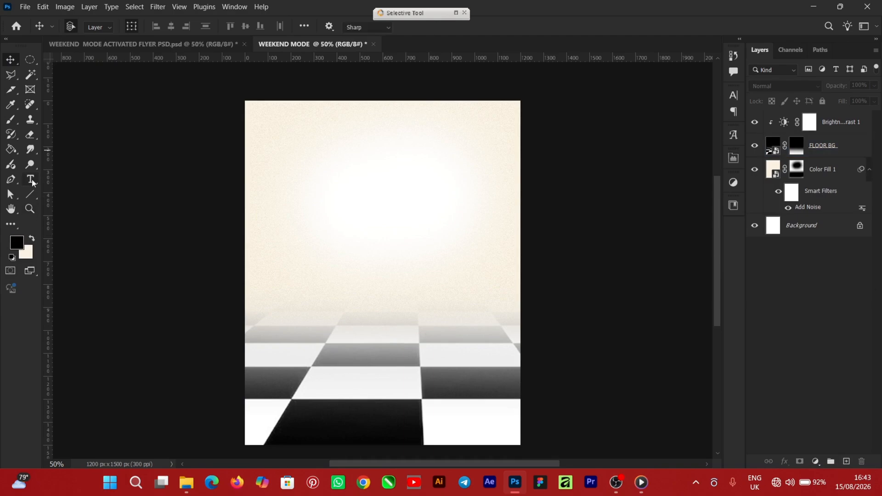
click(30, 179)
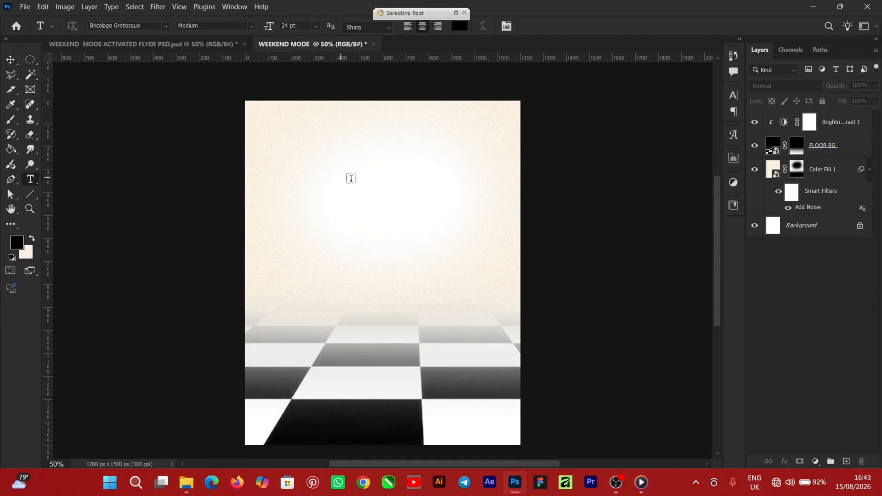
click(347, 178)
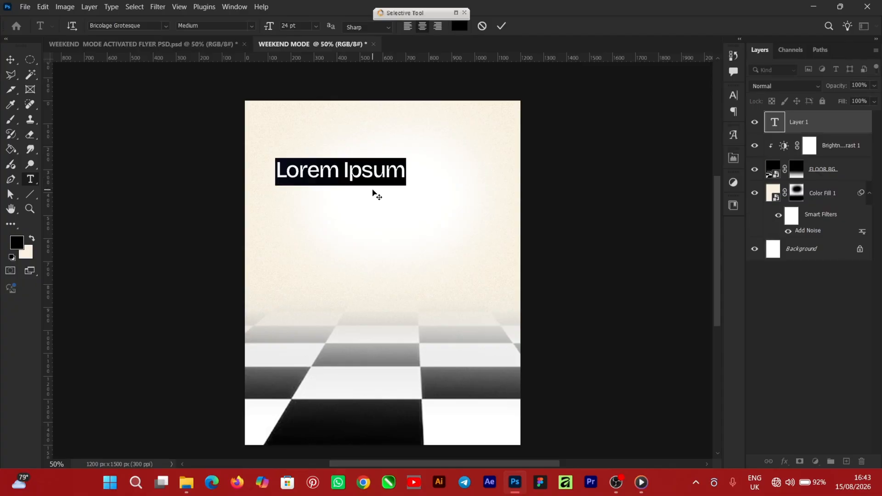
text(Weekend)
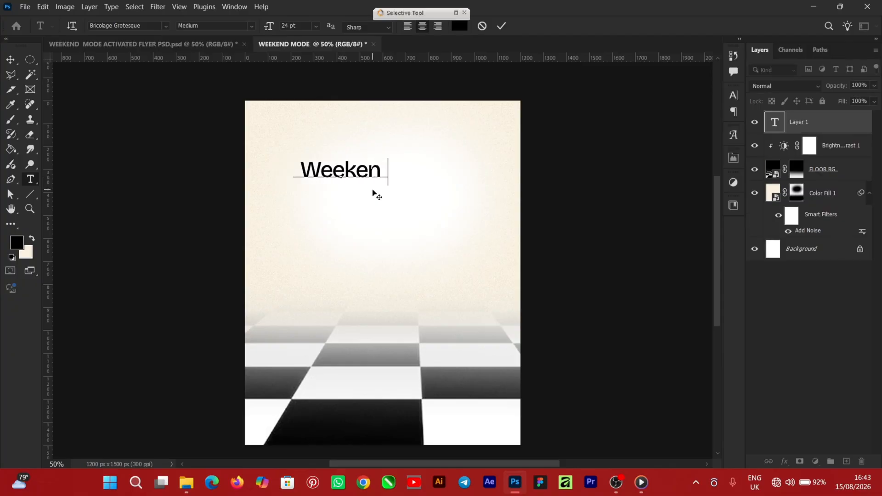